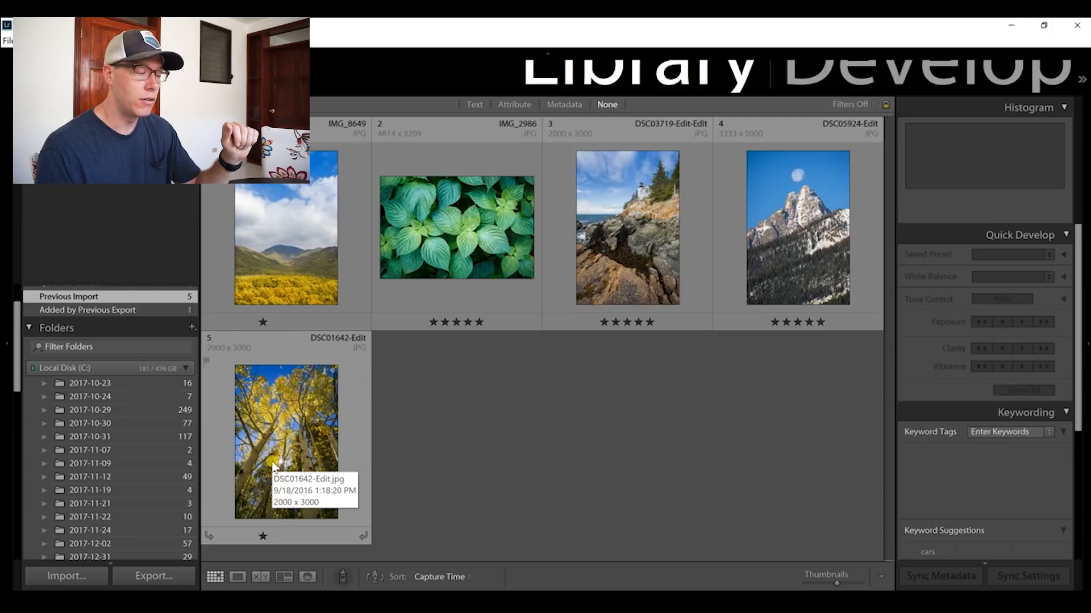
# Open the yellow aspen photo DSC01642-Edit in the Develop module and convert it to black and white
pyautogui.doubleClick(273, 467)
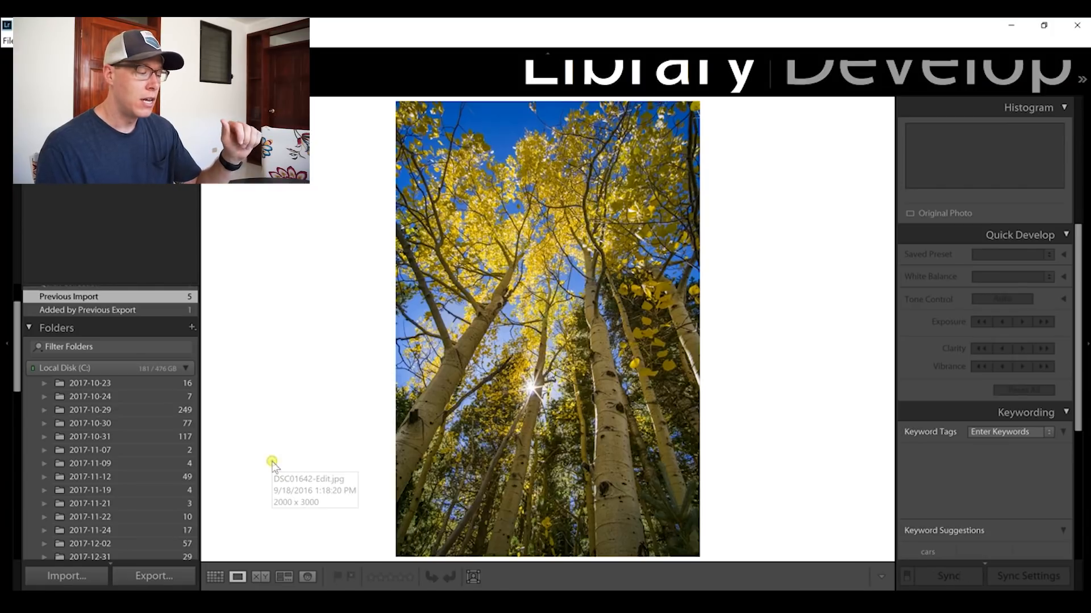
pyautogui.click(846, 74)
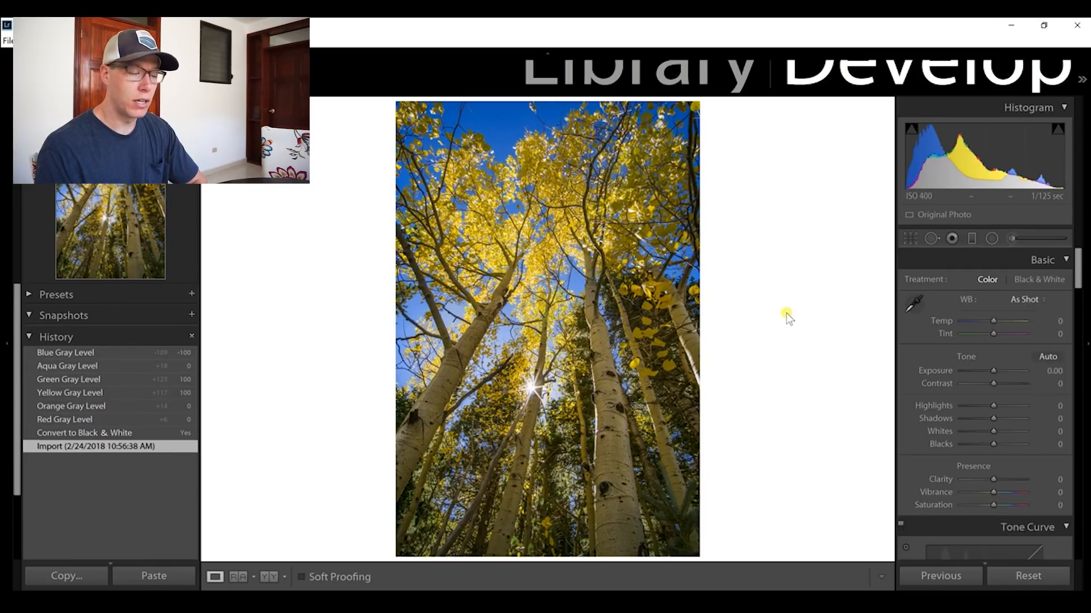
pyautogui.click(1050, 286)
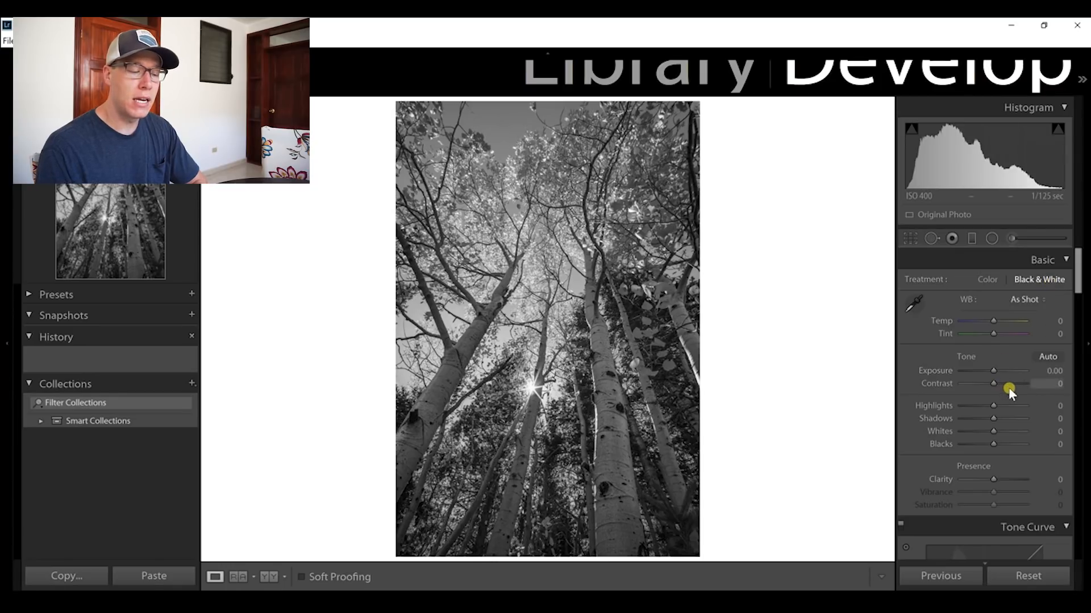
# Reset all eight colours of the aspen photo's Black & White Mix, from Red to Magenta, to 0
pyautogui.moveTo(1080, 289); pyautogui.dragTo(1077, 357)
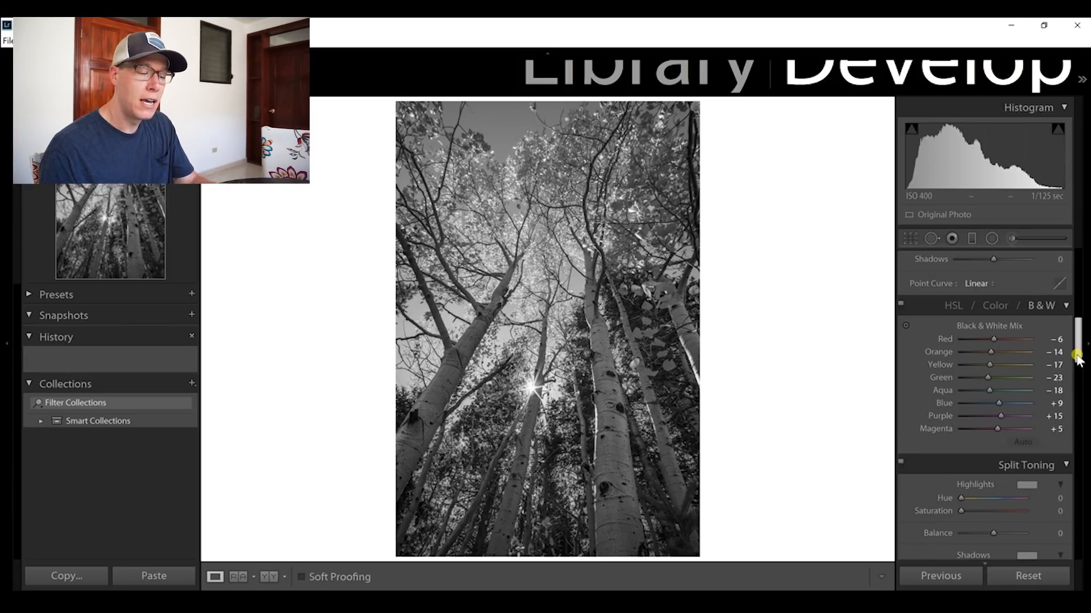
pyautogui.doubleClick(944, 339)
pyautogui.doubleClick(938, 353)
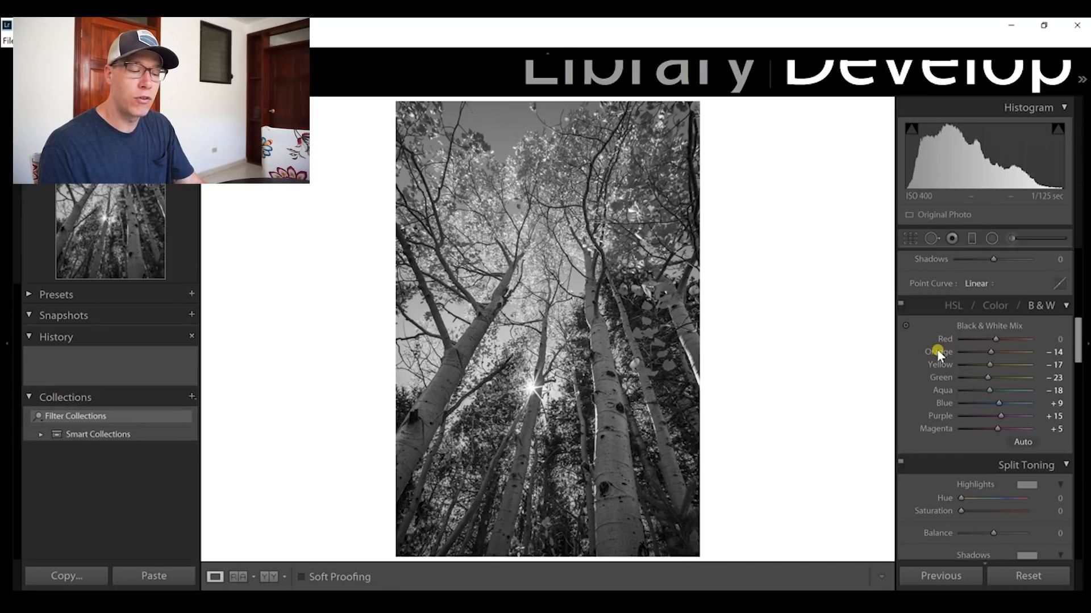
pyautogui.doubleClick(940, 365)
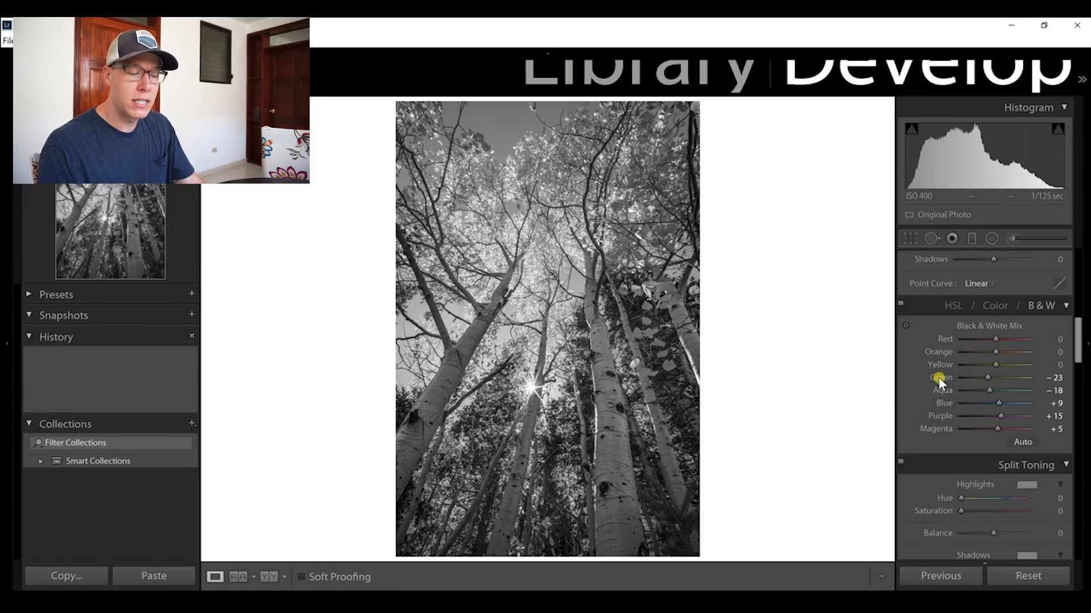
pyautogui.doubleClick(939, 378)
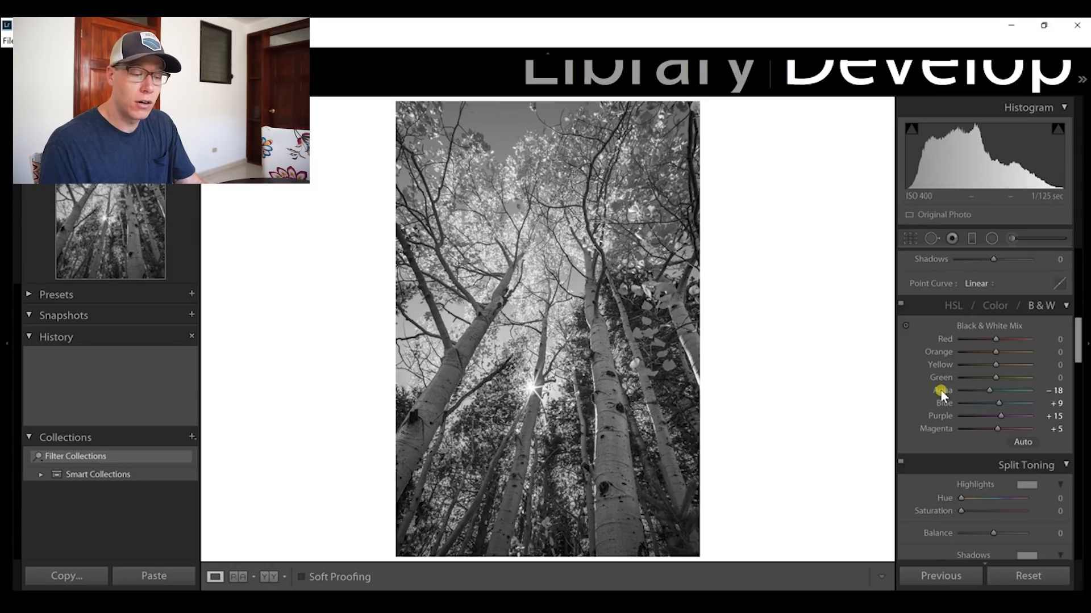
pyautogui.doubleClick(941, 389)
pyautogui.doubleClick(944, 404)
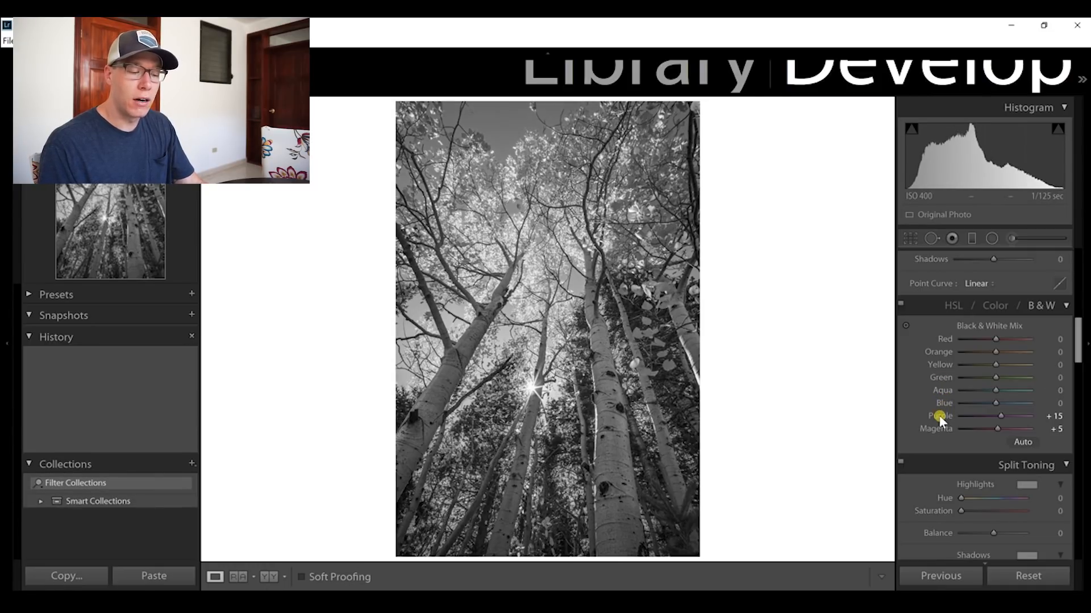
pyautogui.doubleClick(938, 418)
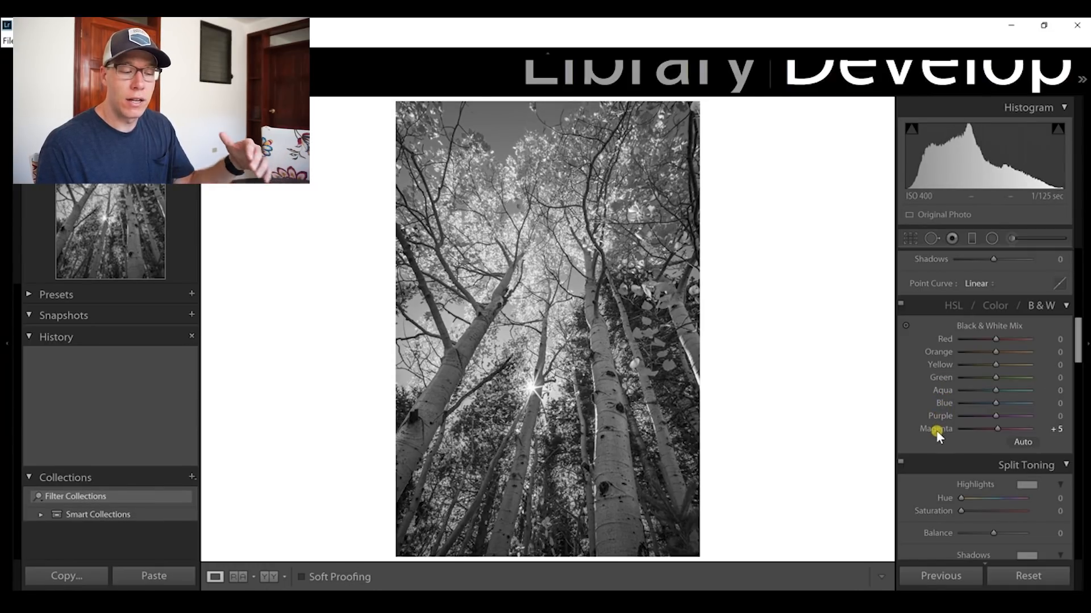
pyautogui.doubleClick(937, 431)
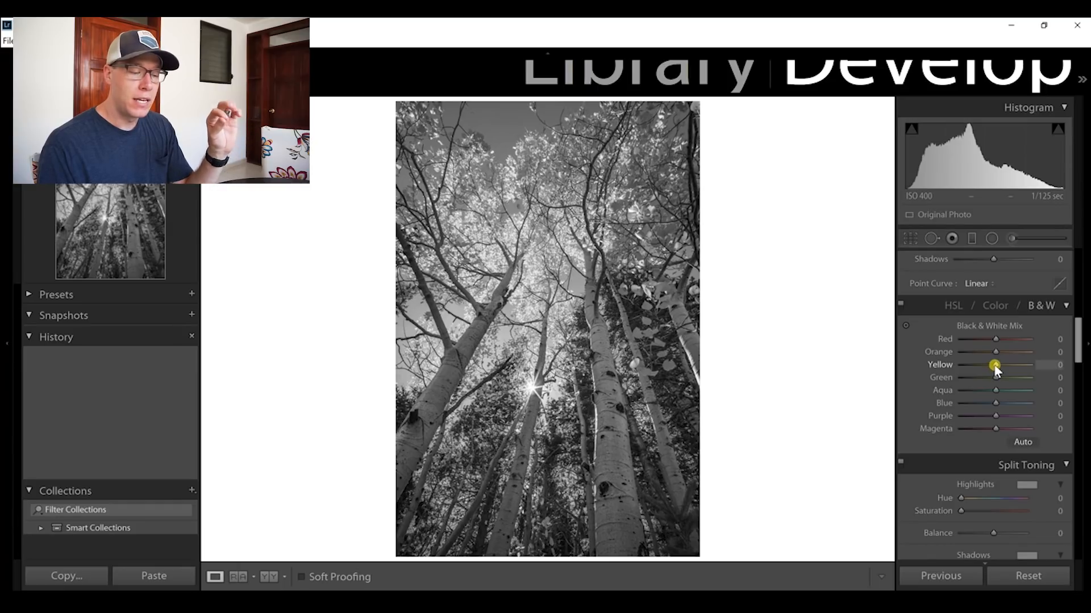
# Set Yellow and Green to +100 and Blue to −100 in the aspen photo's Black & White Mix
pyautogui.moveTo(995, 366); pyautogui.dragTo(1032, 375)
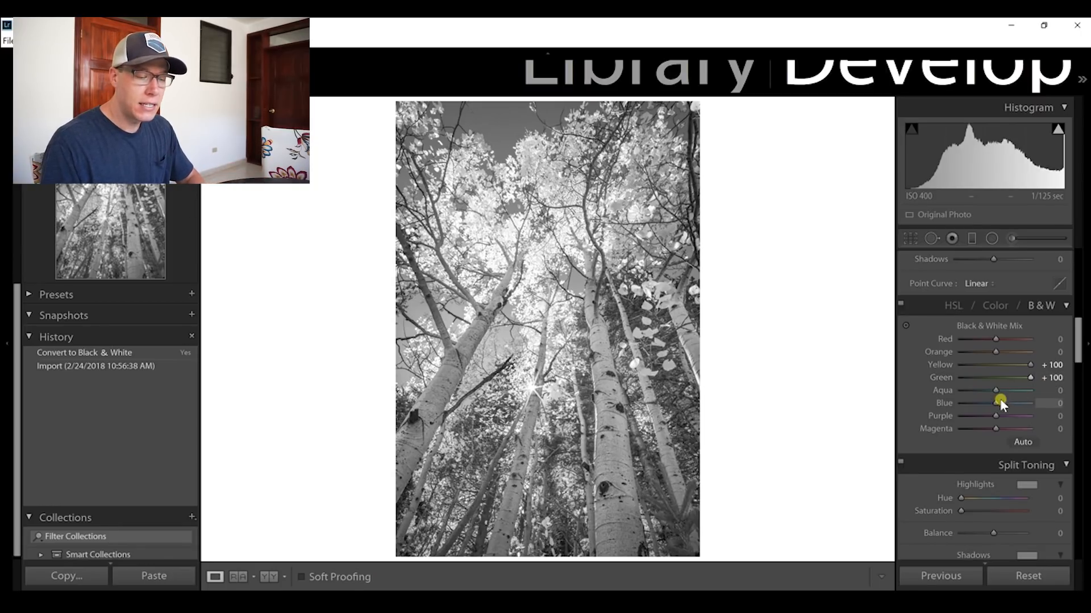
pyautogui.moveTo(996, 403); pyautogui.dragTo(942, 405)
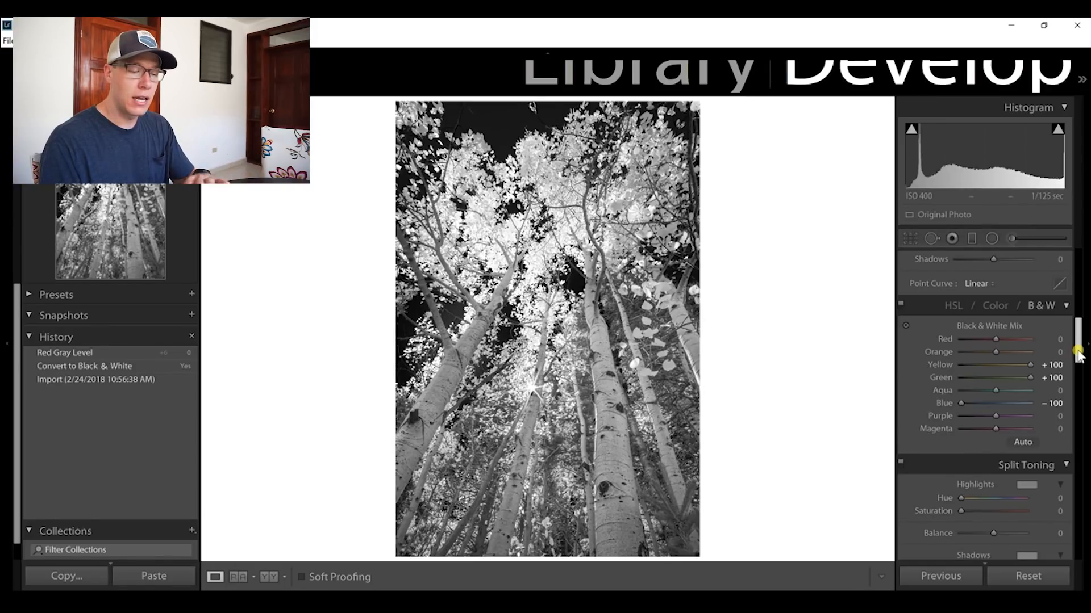
# Set the aspen photo's Contrast to +16 and its Clarity to +71
pyautogui.moveTo(1079, 355); pyautogui.dragTo(1078, 270)
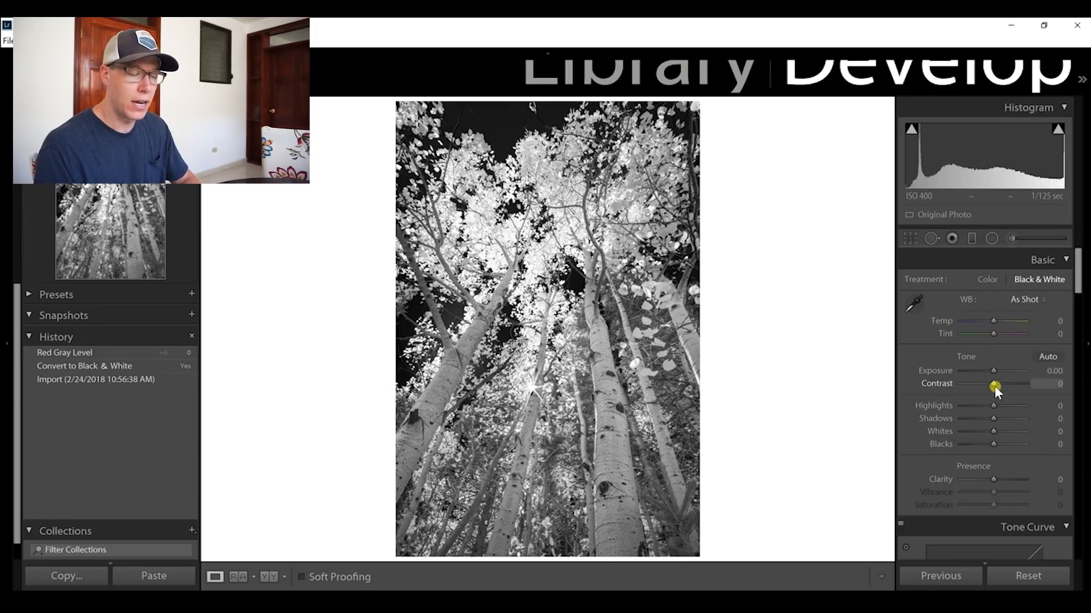
pyautogui.moveTo(1000, 384); pyautogui.dragTo(1001, 385)
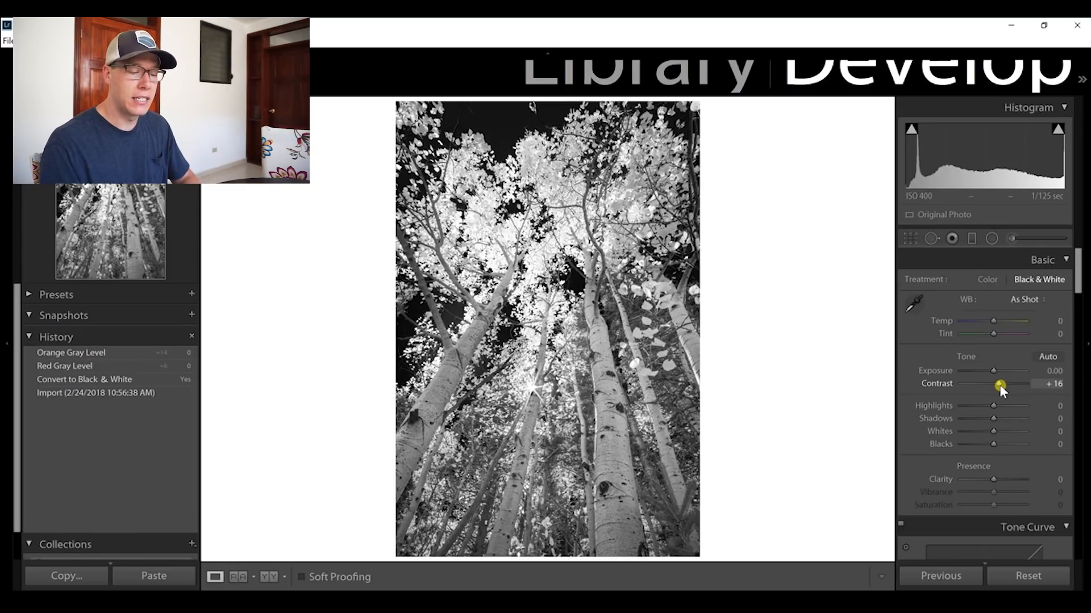
pyautogui.moveTo(992, 478); pyautogui.dragTo(1016, 483)
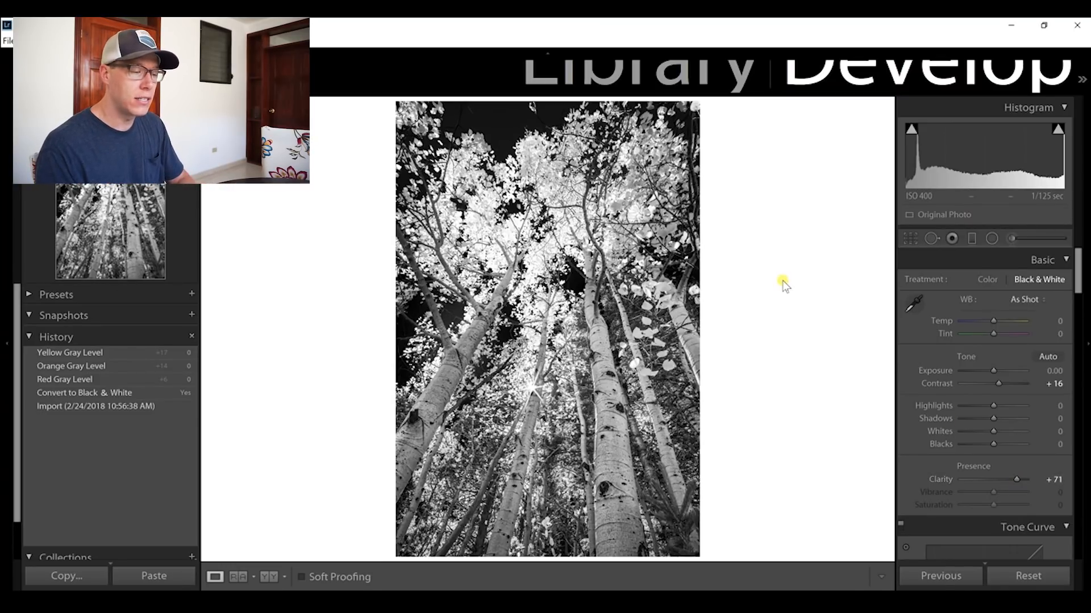
# Open the mountain and moon photo DSC05924-Edit from the Library grid in Develop and convert it to black and white
pyautogui.click(724, 66)
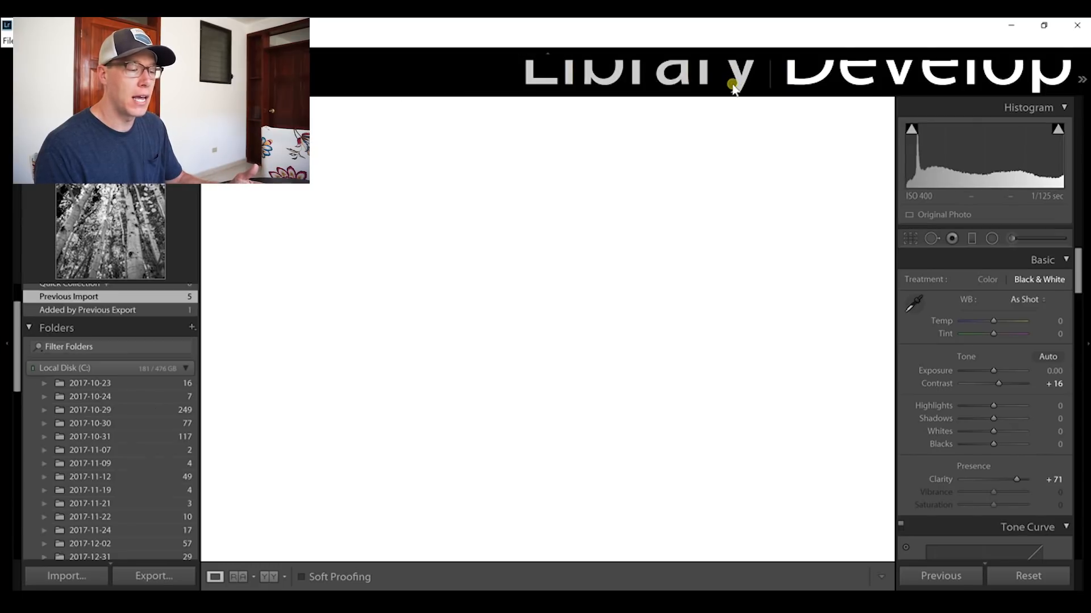
pyautogui.press('g')
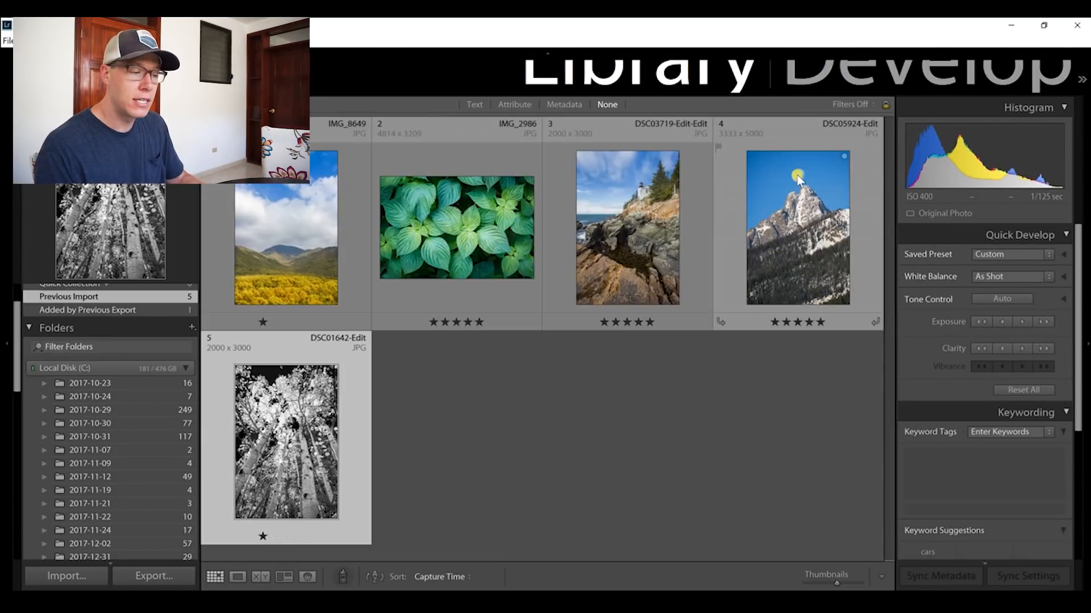
pyautogui.doubleClick(798, 232)
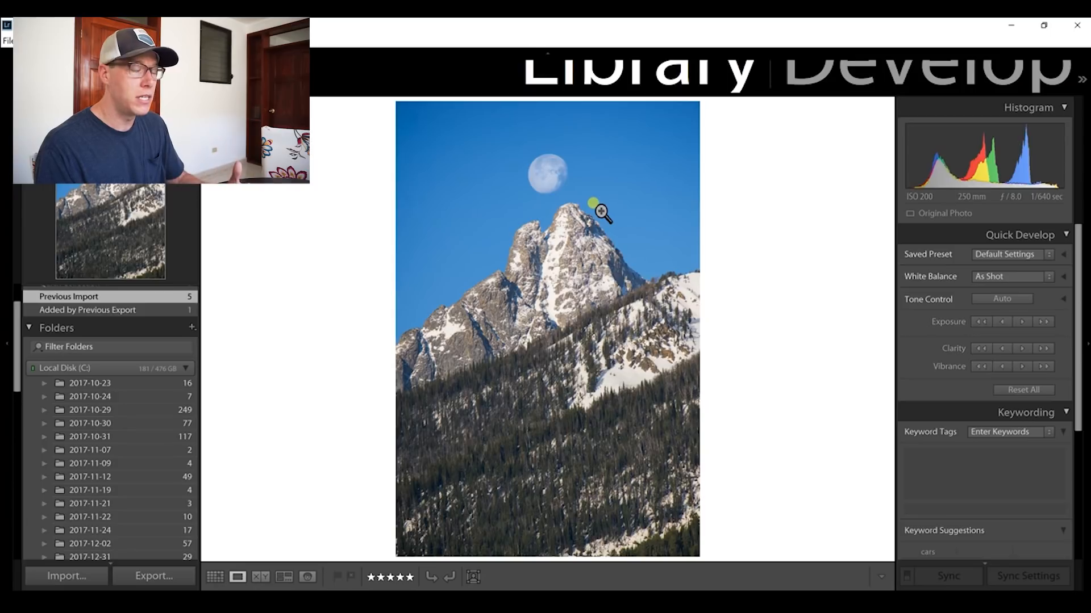
pyautogui.click(817, 75)
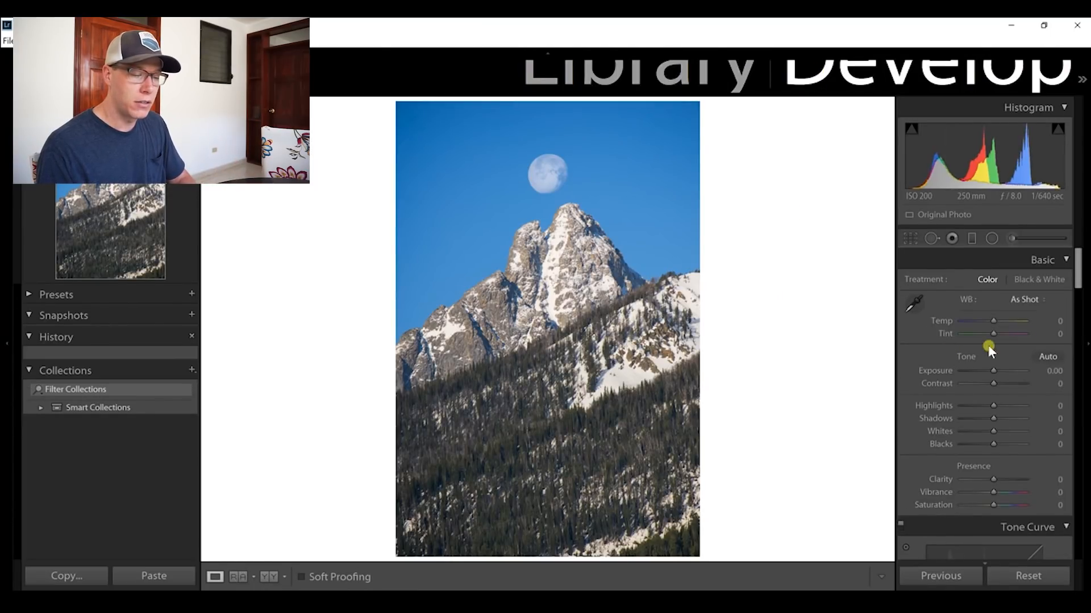
pyautogui.click(1043, 279)
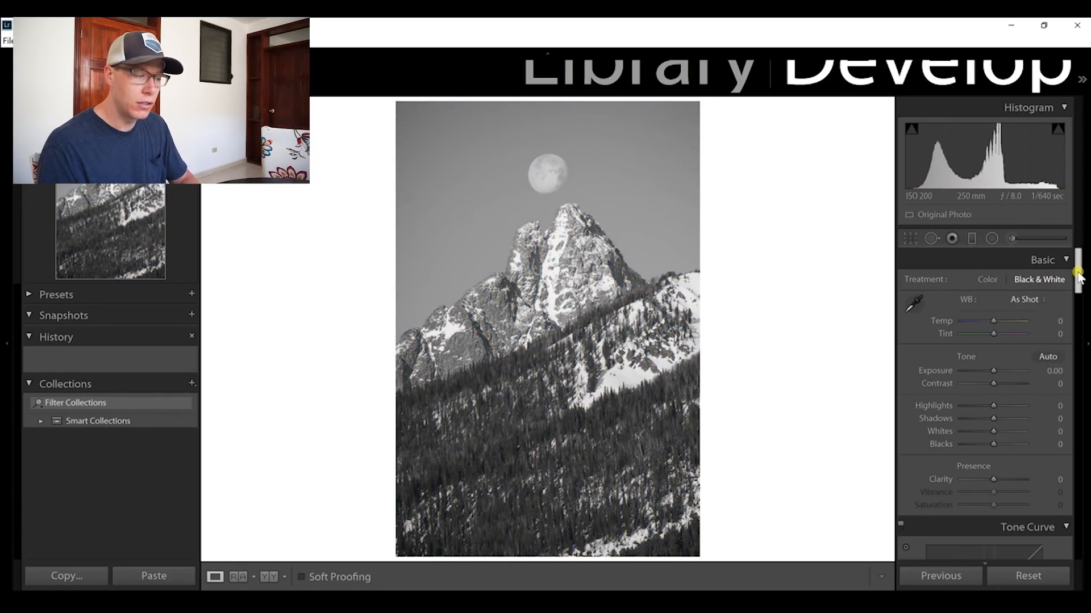
# Reset all eight colours of the mountain photo's Black & White Mix, from Red to Magenta, to 0
pyautogui.moveTo(1078, 277); pyautogui.dragTo(1076, 349)
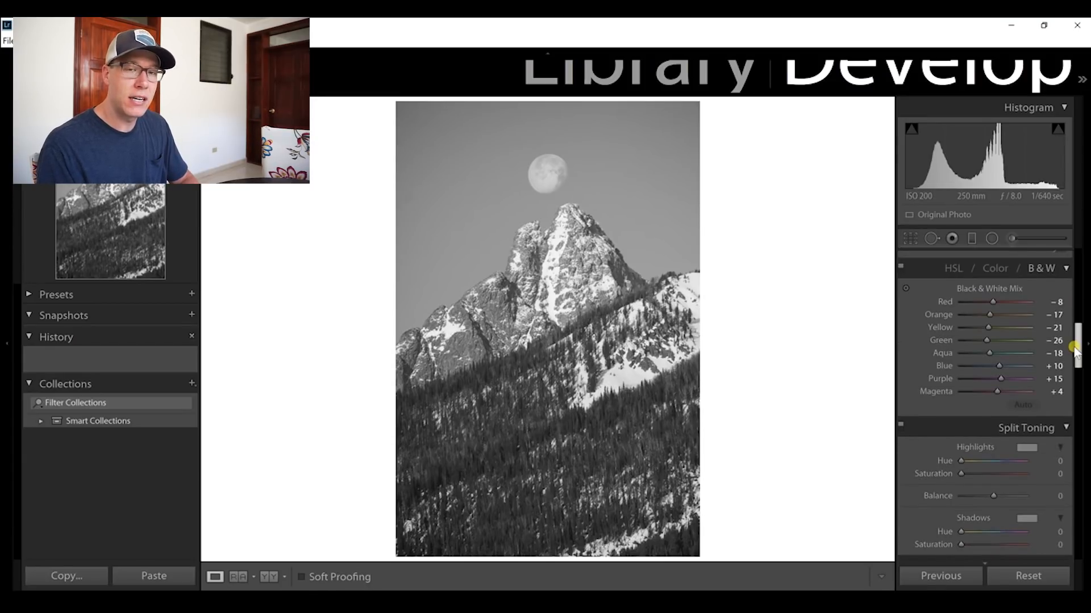
pyautogui.doubleClick(941, 301)
pyautogui.doubleClick(942, 315)
pyautogui.doubleClick(941, 328)
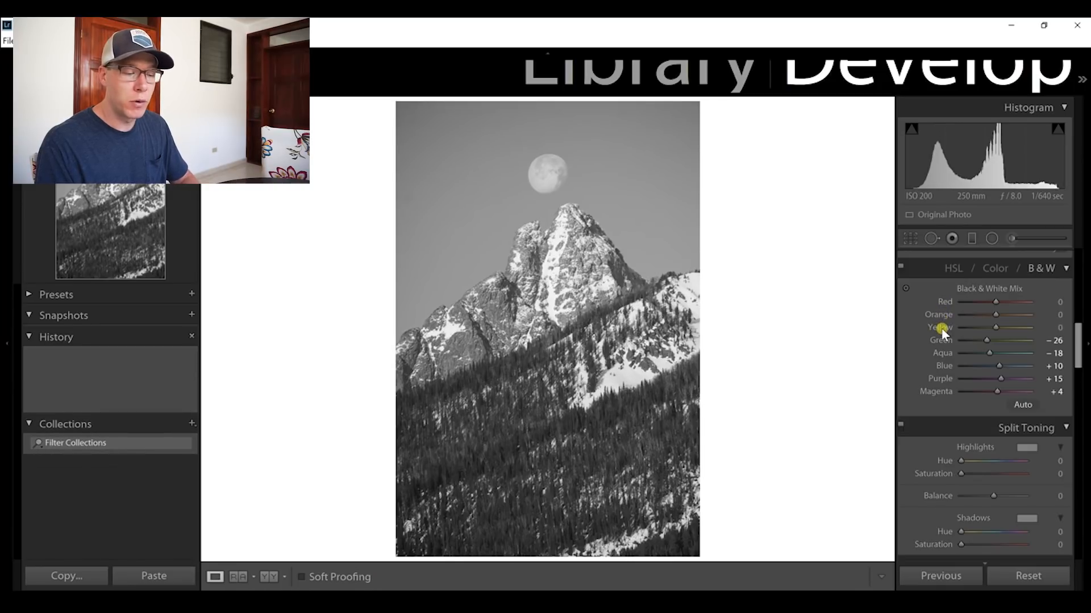
pyautogui.doubleClick(941, 341)
pyautogui.doubleClick(941, 353)
pyautogui.doubleClick(941, 366)
pyautogui.doubleClick(940, 378)
pyautogui.doubleClick(939, 391)
# Set Yellow and Green to +100 and Blue to −100 in the mountain photo's Black & White Mix
pyautogui.moveTo(995, 327); pyautogui.dragTo(1040, 322)
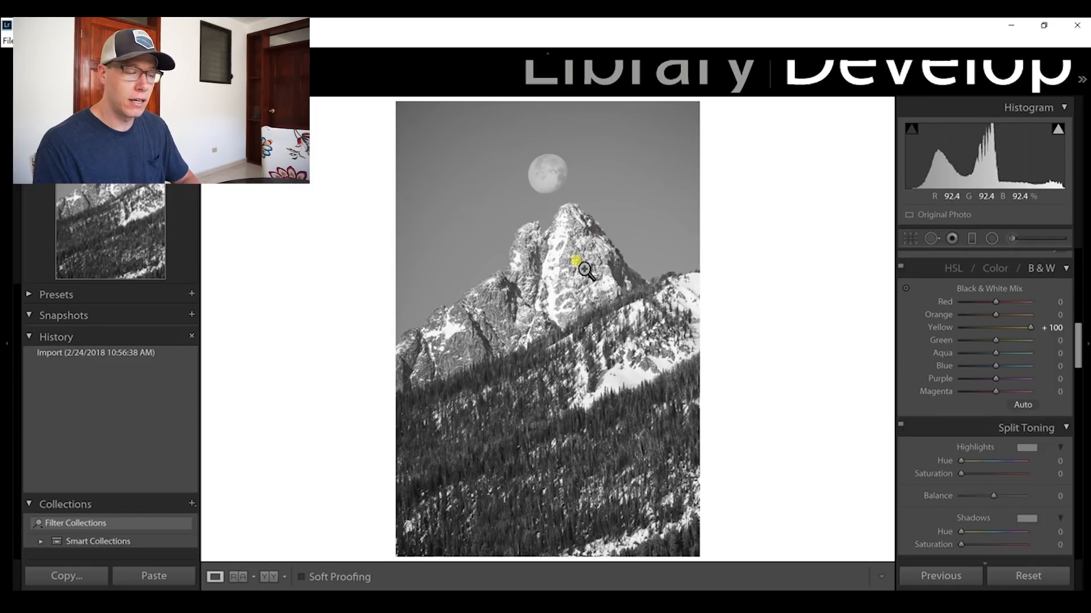
pyautogui.moveTo(1012, 343); pyautogui.dragTo(1055, 343)
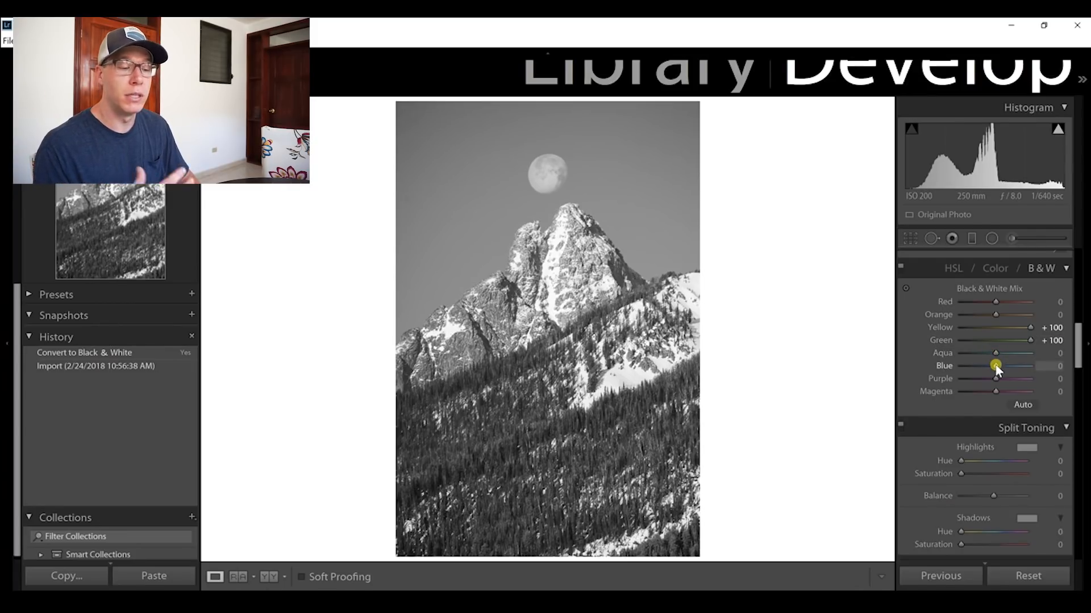
pyautogui.moveTo(995, 366); pyautogui.dragTo(918, 356)
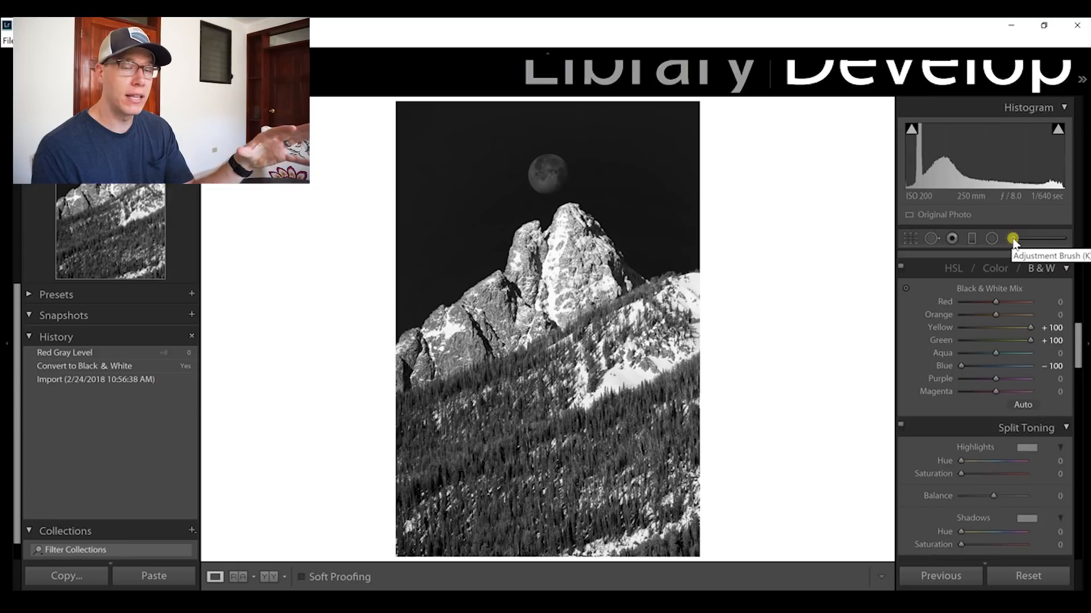
pyautogui.doubleClick(941, 366)
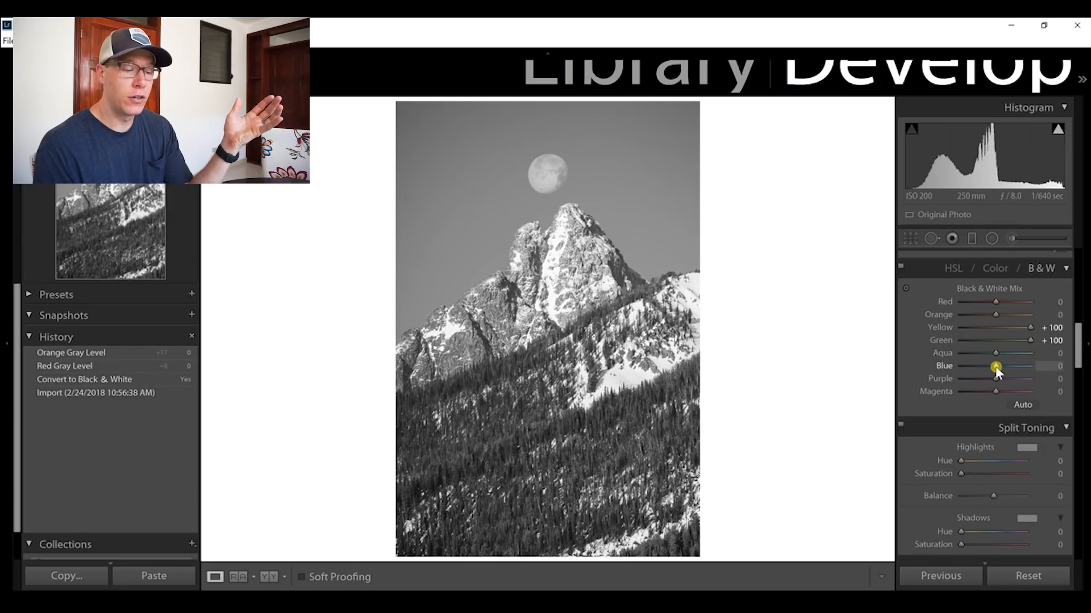
pyautogui.moveTo(995, 367); pyautogui.dragTo(954, 370)
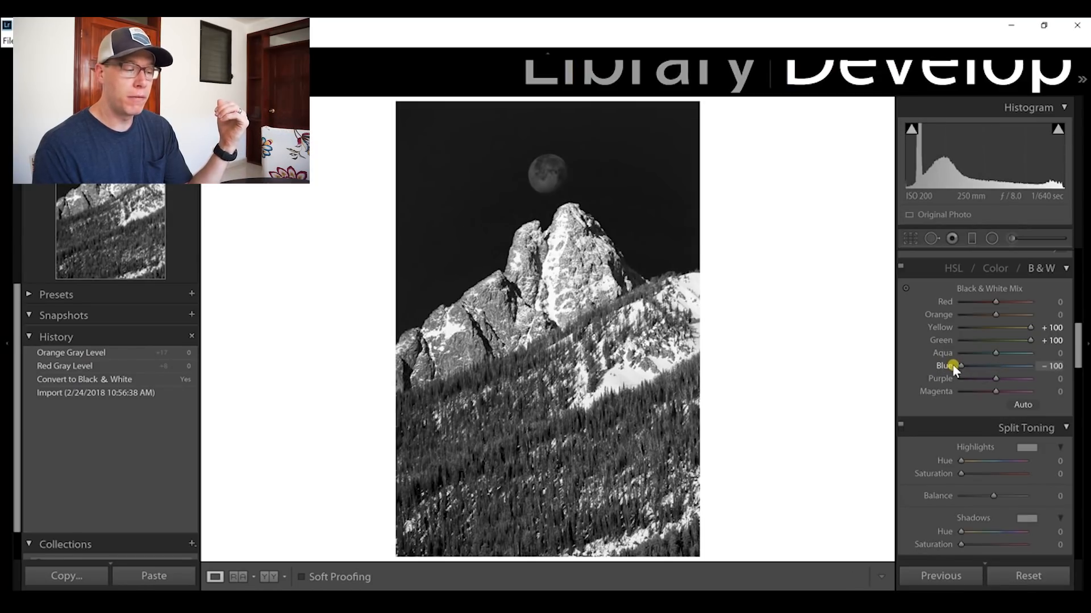
# Paint an Adjustment Brush mask over the moon with Exposure at −4.00
pyautogui.click(1011, 240)
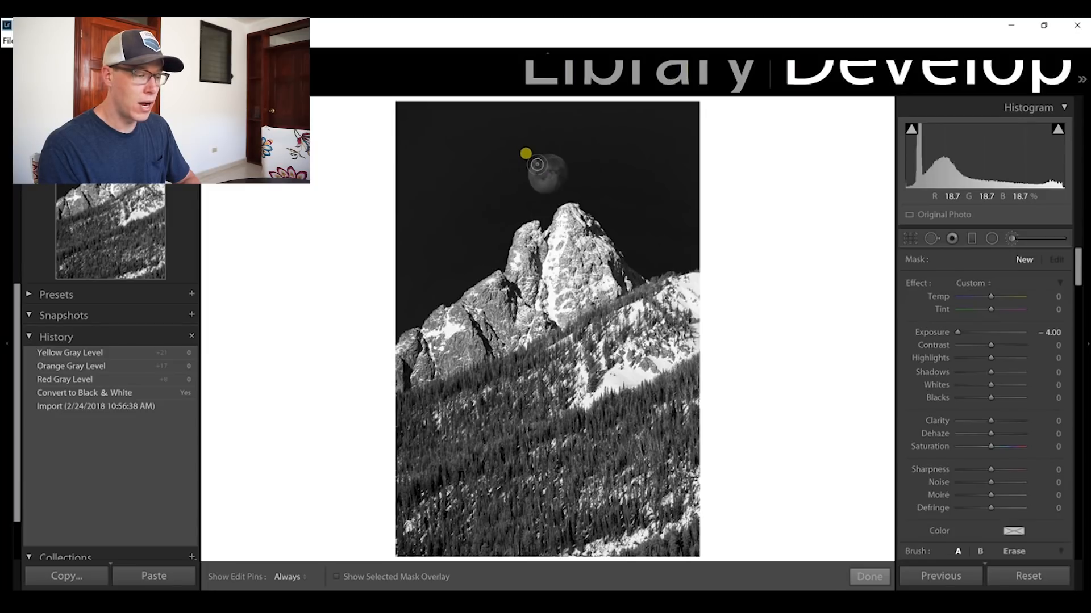
pyautogui.click(537, 165)
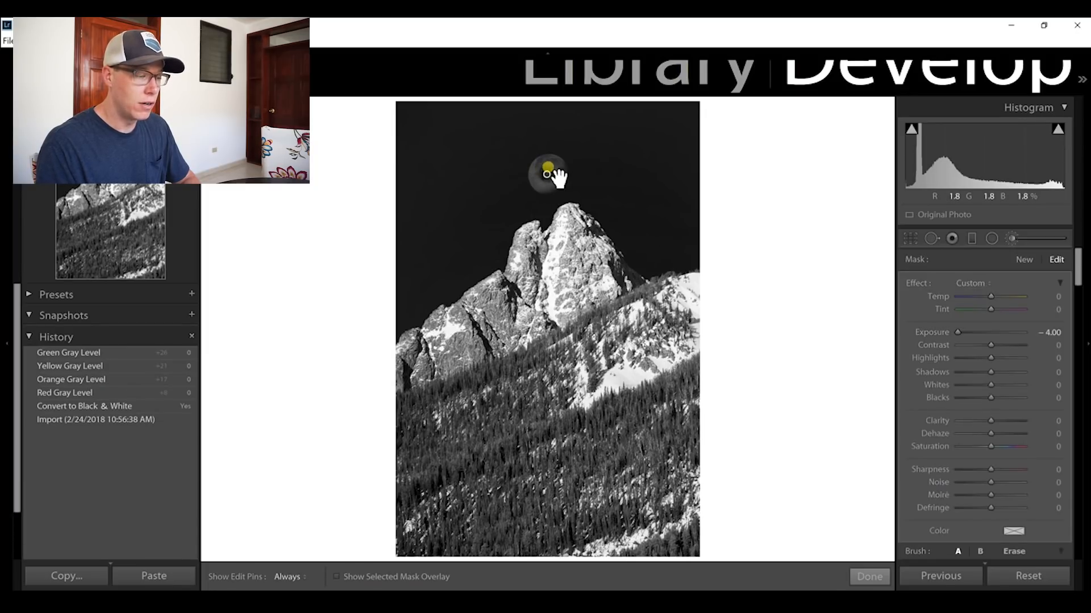
pyautogui.moveTo(541, 157)
pyautogui.mouseDown()
pyautogui.moveTo(544, 181)
pyautogui.moveTo(551, 155)
pyautogui.moveTo(531, 151)
pyautogui.mouseUp()
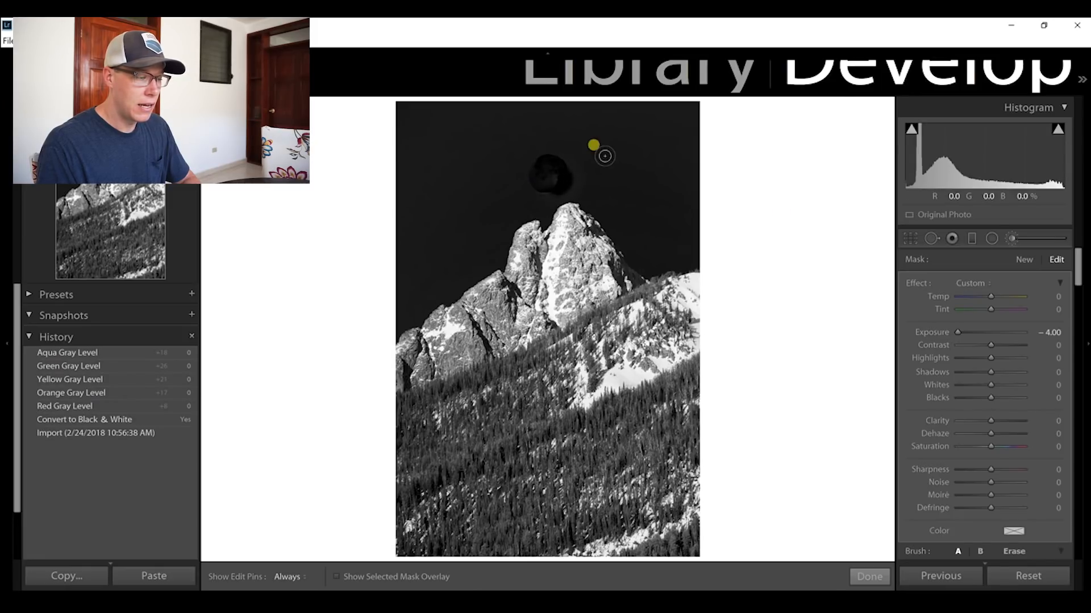
# Brighten the moon's brush adjustment with Exposure 0.31, Highlights 24, Shadows 100 and Blacks 39
pyautogui.doubleClick(938, 331)
pyautogui.moveTo(991, 337); pyautogui.dragTo(1030, 371)
pyautogui.click(990, 362)
pyautogui.click(988, 386)
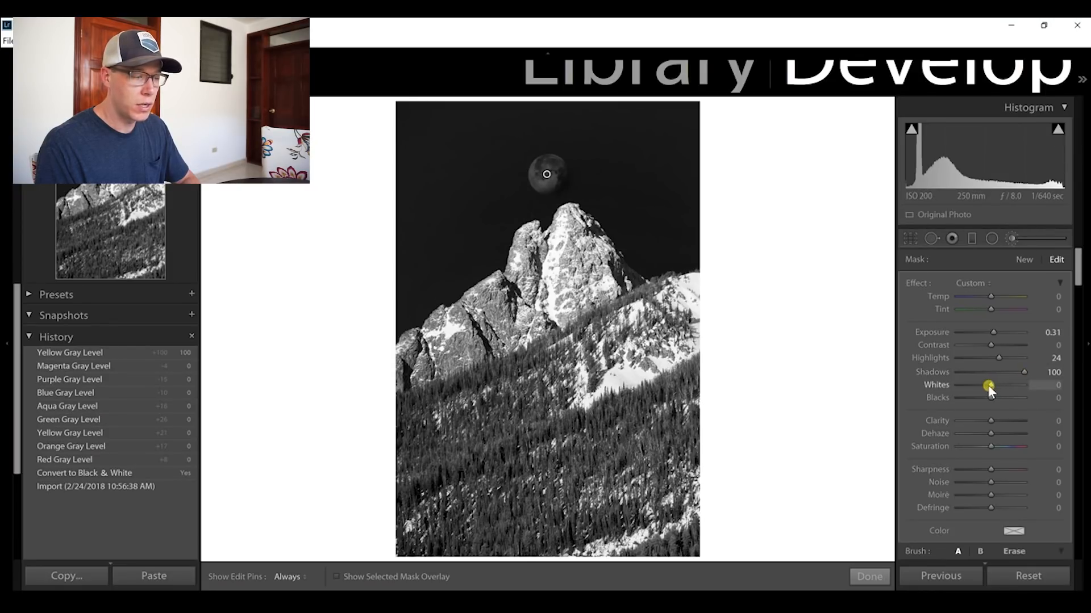
pyautogui.moveTo(990, 398); pyautogui.dragTo(1002, 394)
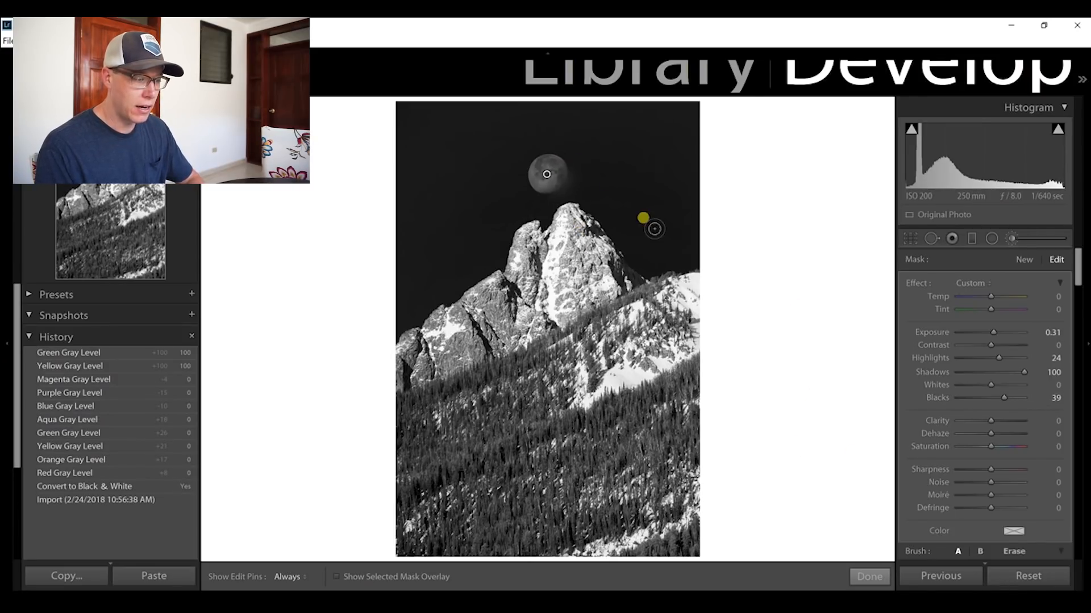
# Erase the brush mask that spills into the sky around the moon's edge and finish the brush adjustment
pyautogui.press('alt')
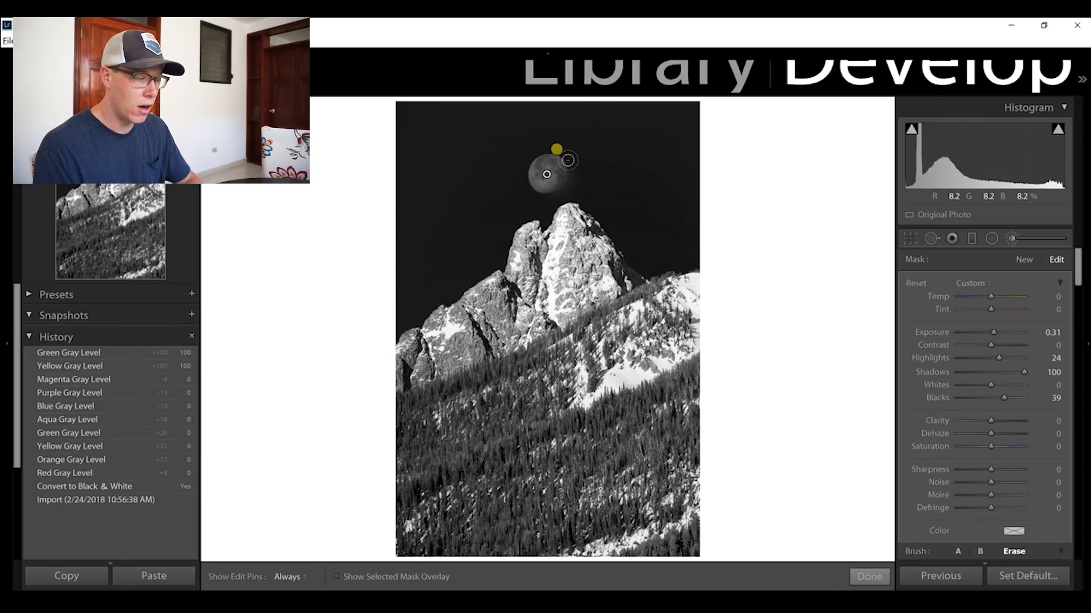
pyautogui.moveTo(568, 160)
pyautogui.mouseDown()
pyautogui.moveTo(557, 186)
pyautogui.moveTo(567, 146)
pyautogui.mouseUp()
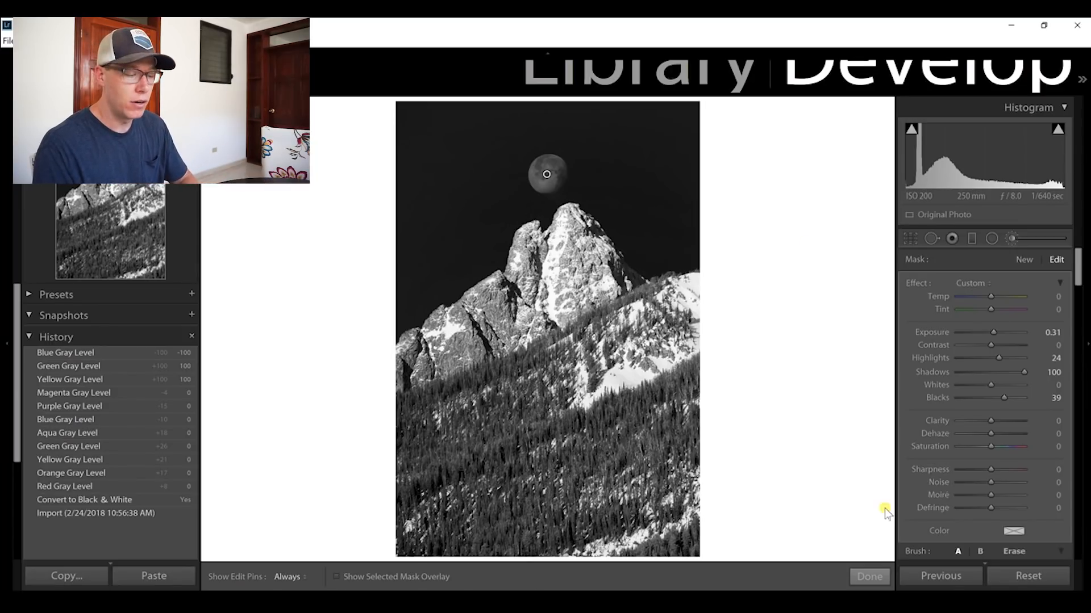
pyautogui.click(868, 575)
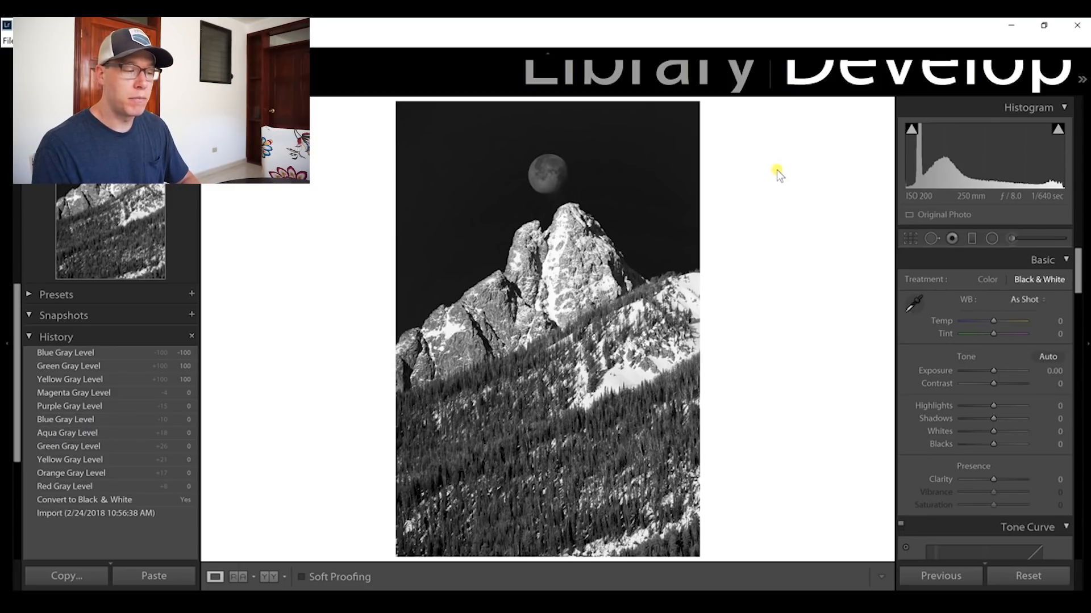
# Return to the Library grid and clear the photo selection
pyautogui.press('e')
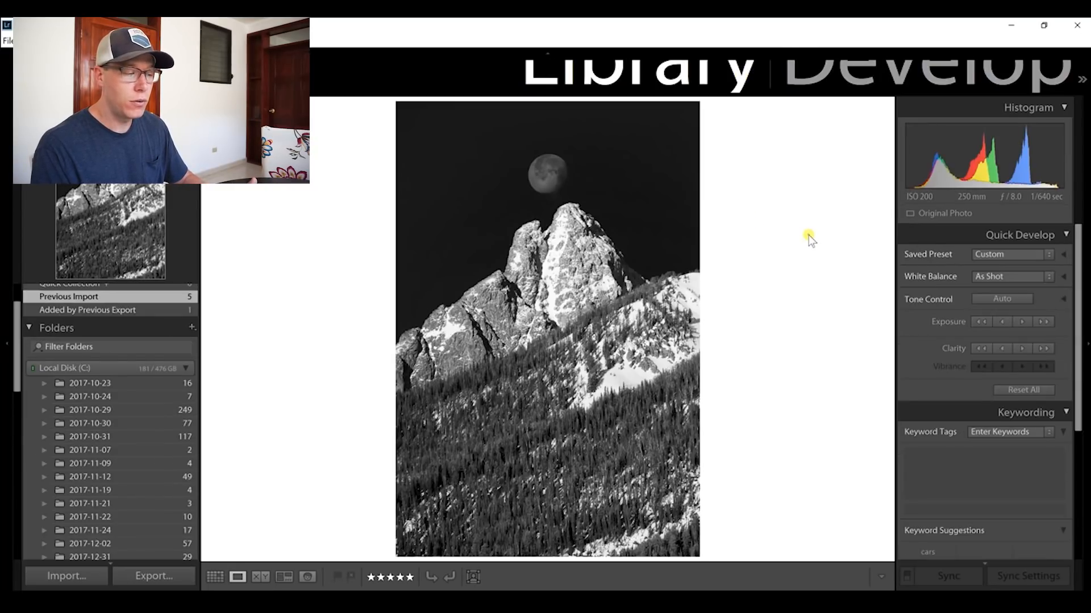
pyautogui.press('g')
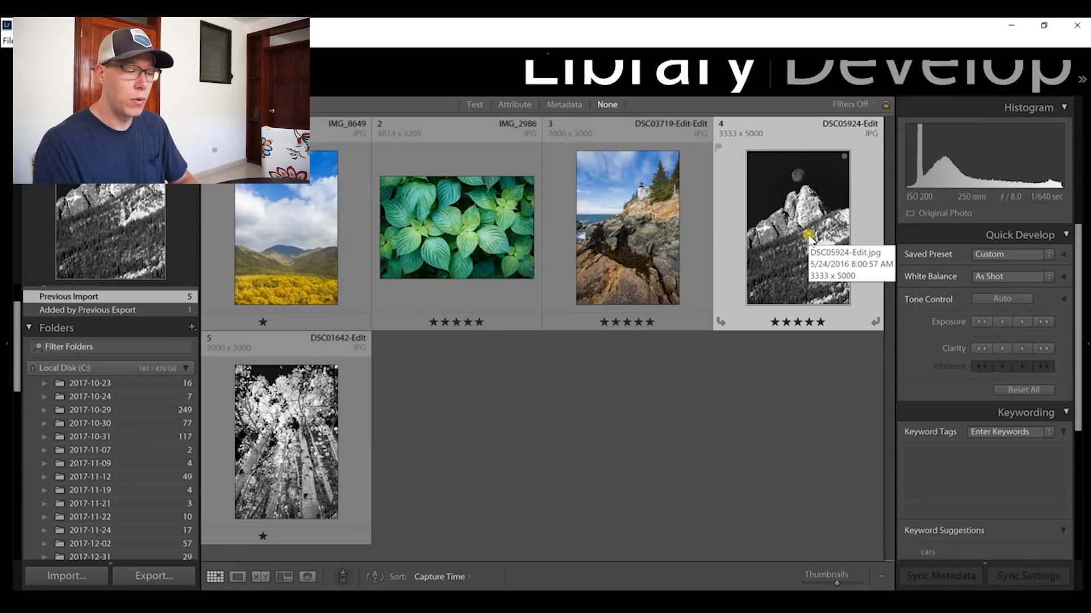
pyautogui.click(745, 401)
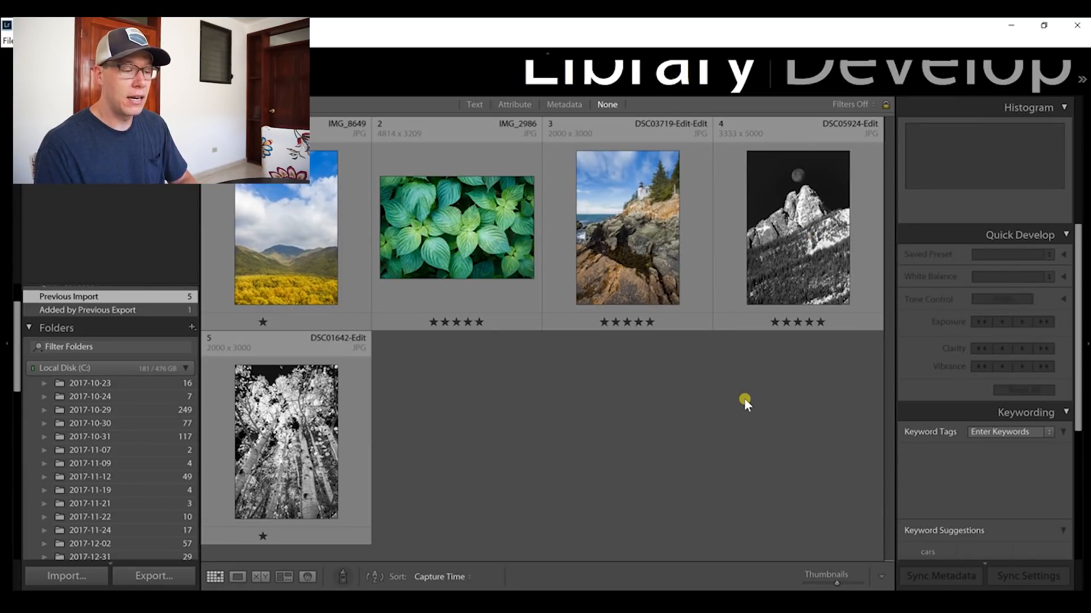